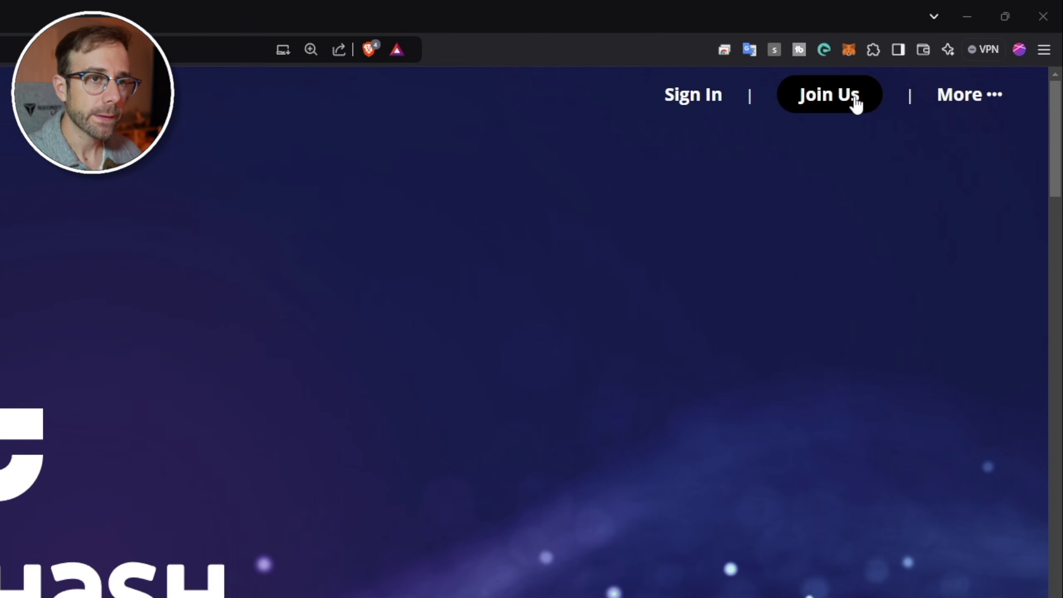
- Open the NiceHash registration form from Join Us on the homepage
left_click(856, 102)
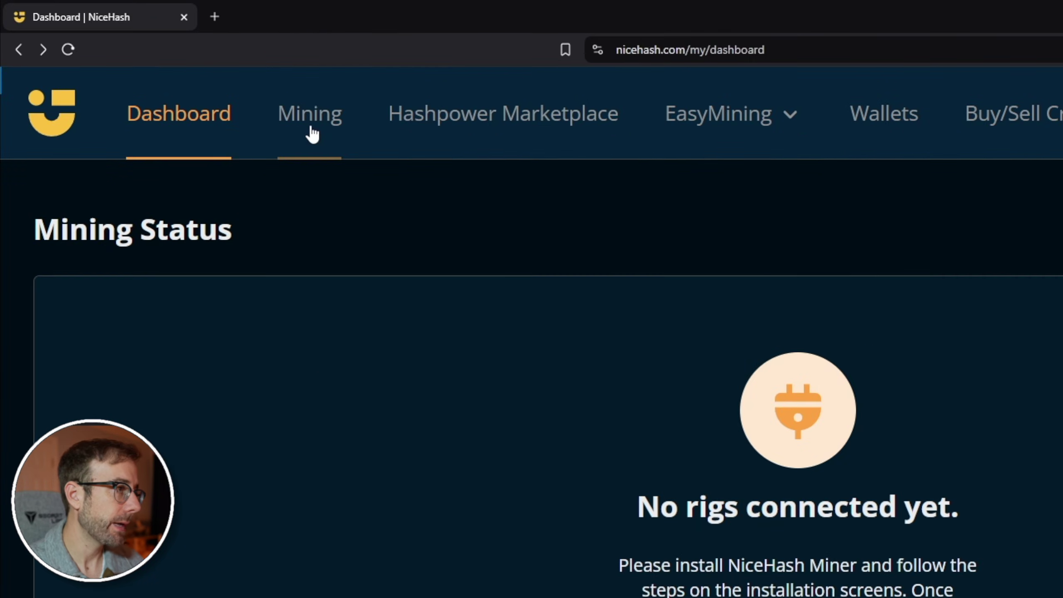
- Go to the Mining page and bring up the list of mining options via Download Miner or Add ASIC
left_click(162, 65)
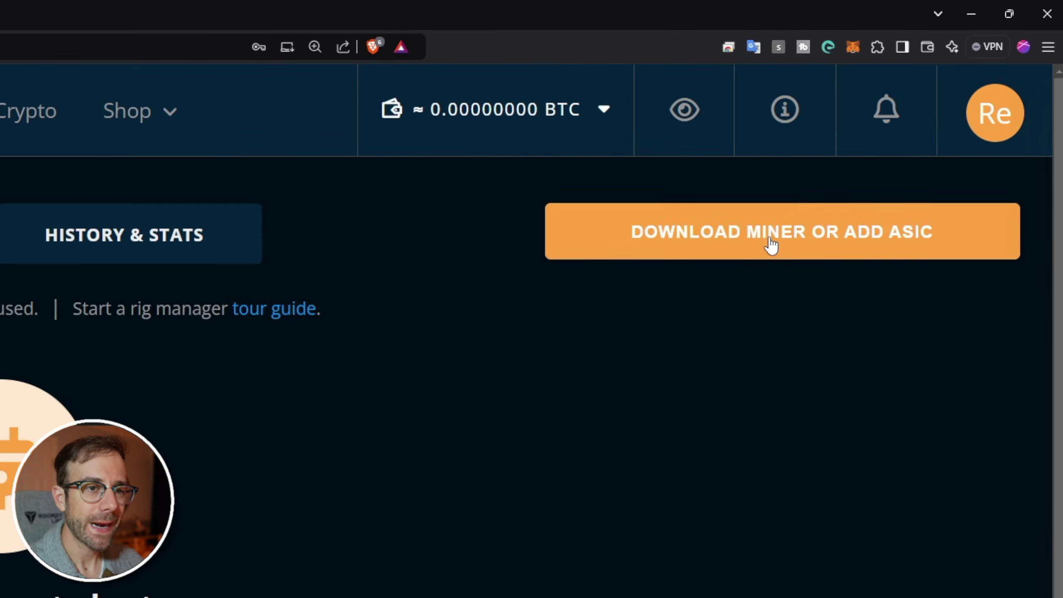
left_click(771, 245)
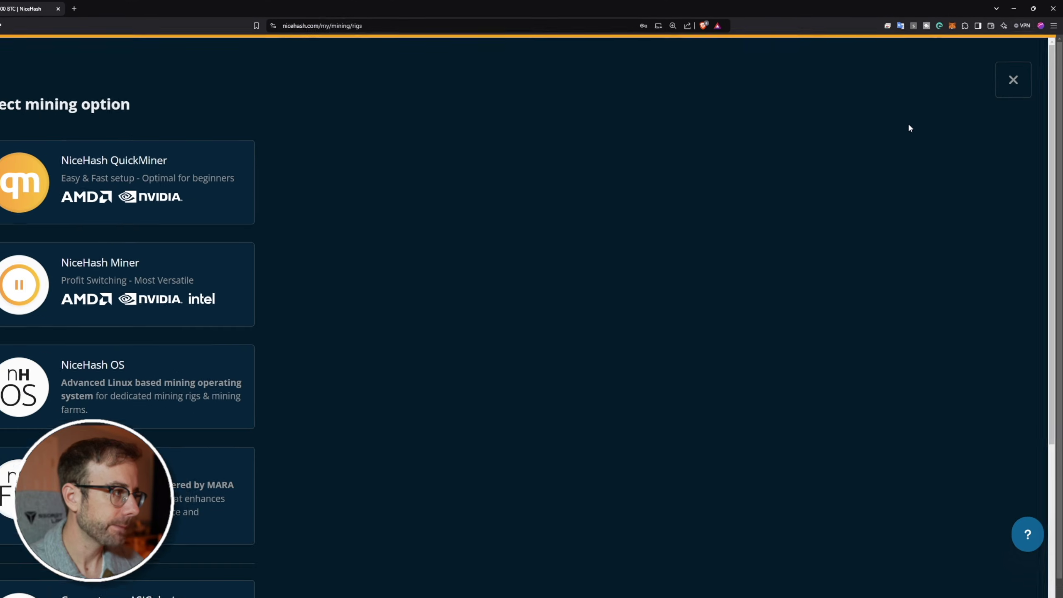
scroll(321, 157, "down", 1)
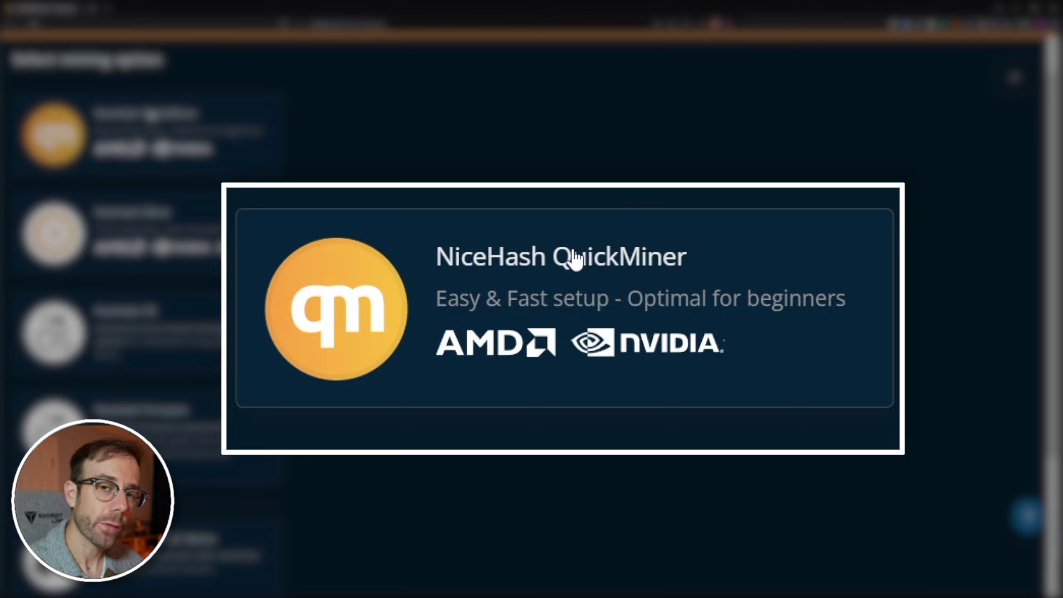
- Show the NiceHash QuickMiner details and scroll down to its Windows download
left_click(151, 114)
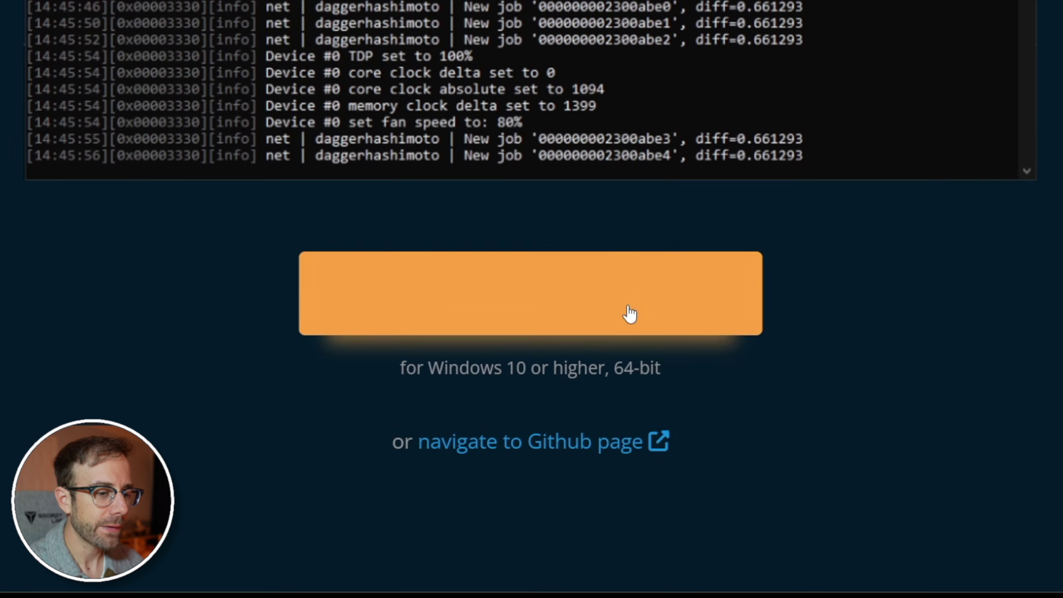
scroll(628, 313, "down", 5)
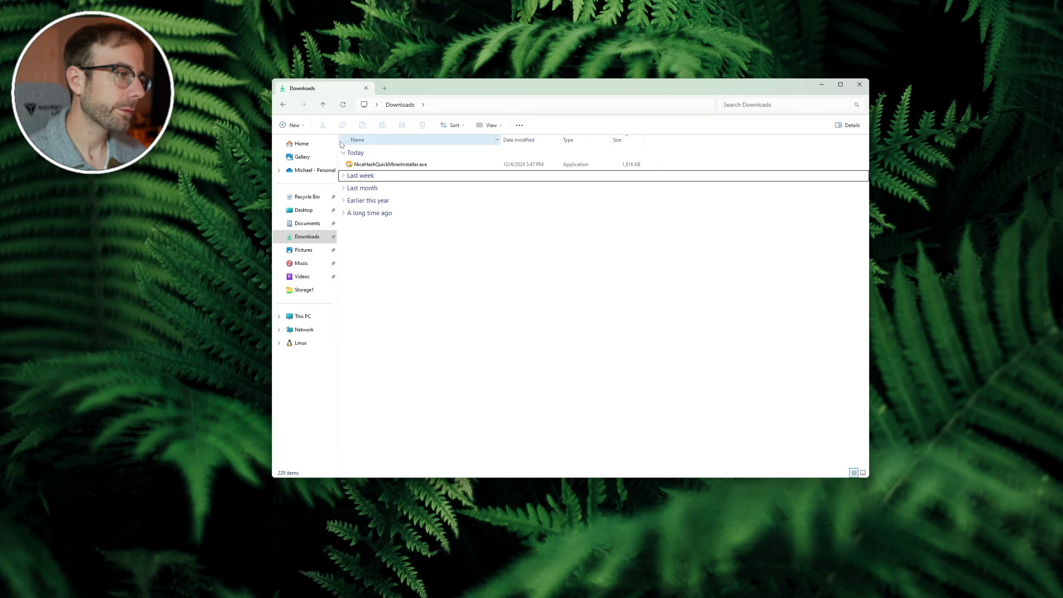
- Run NiceHashQuickMinerInstaller.exe from Downloads and allow it to make changes
double_click(382, 164)
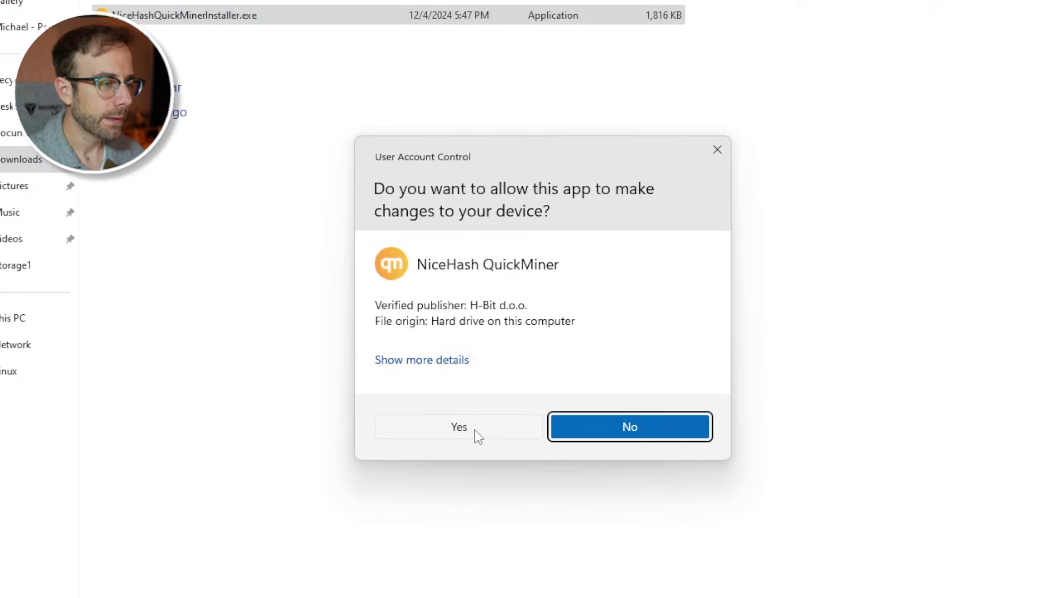
left_click(509, 394)
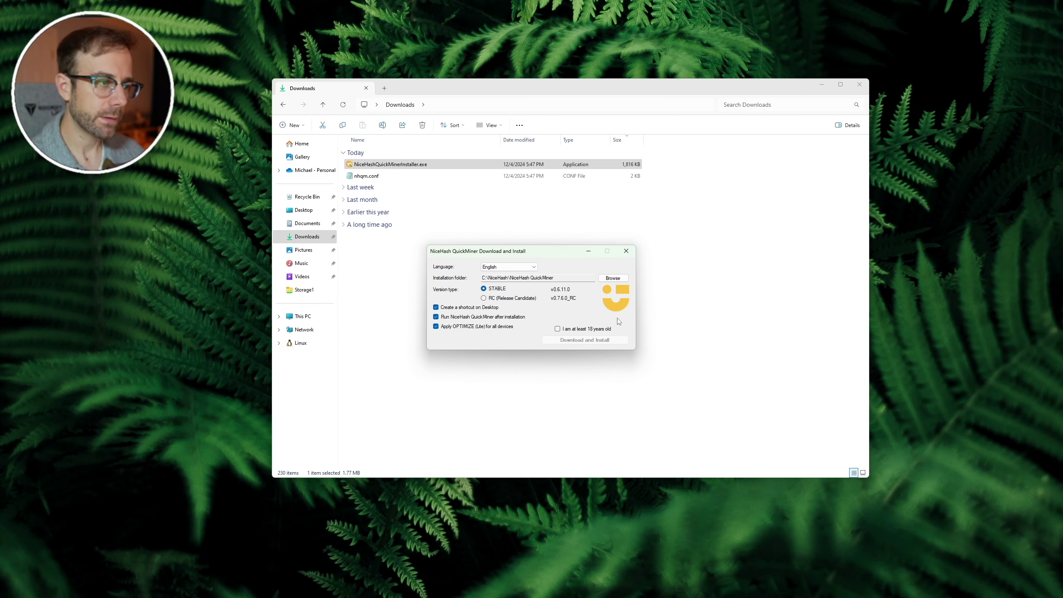
- Hide File Explorer, confirm being 18 or older, and install QuickMiner STABLE v0.6.11.0
left_click(790, 82)
left_click(822, 84)
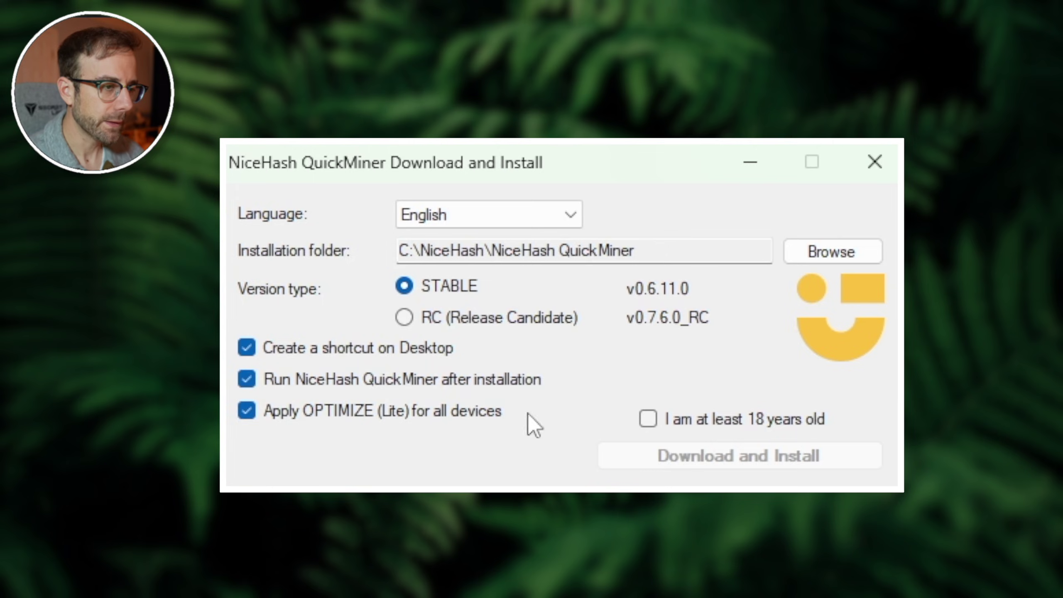
left_click(670, 414)
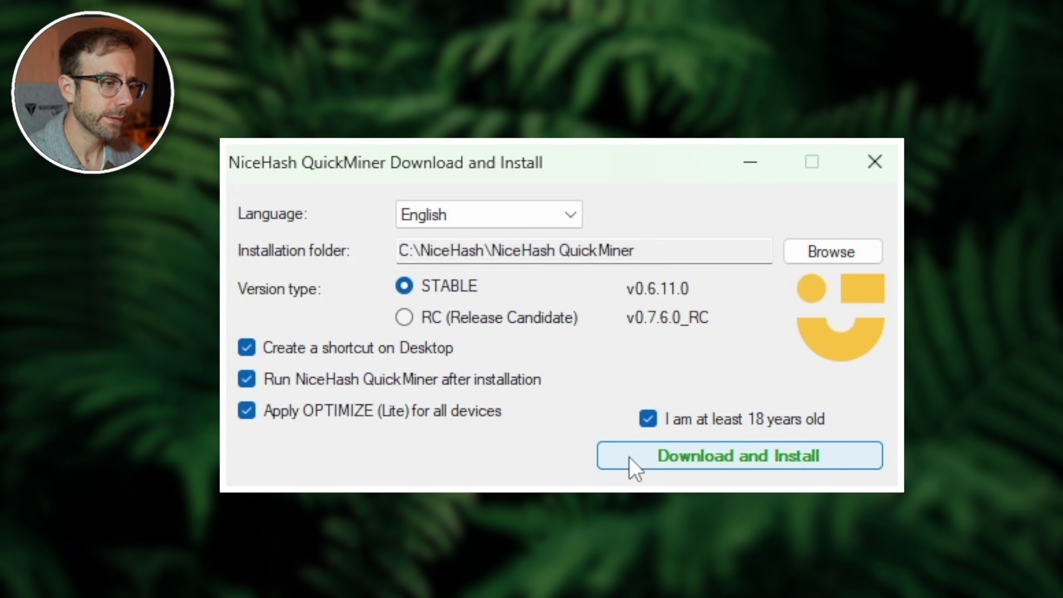
left_click(679, 457)
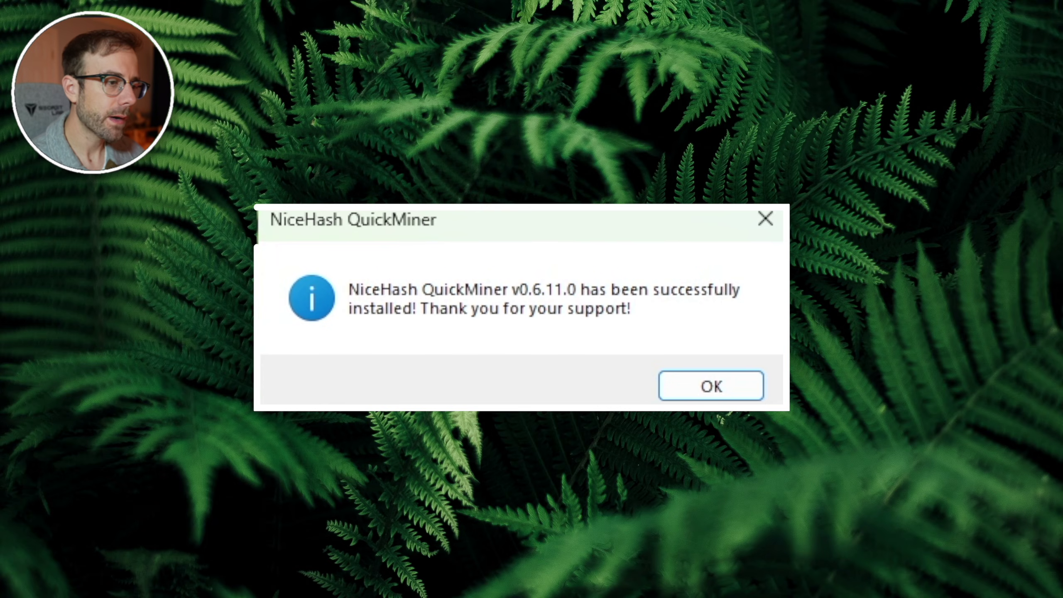
- Dismiss the success message and accept the terms of service and the usage notice
left_click(711, 385)
left_click_drag(633, 247, 632, 340)
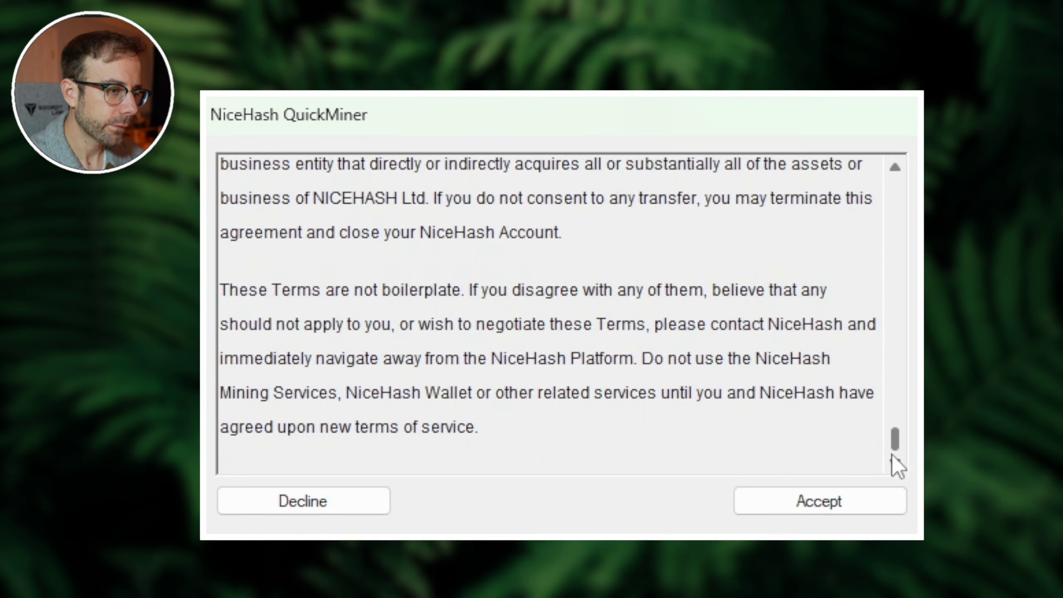
left_click(861, 505)
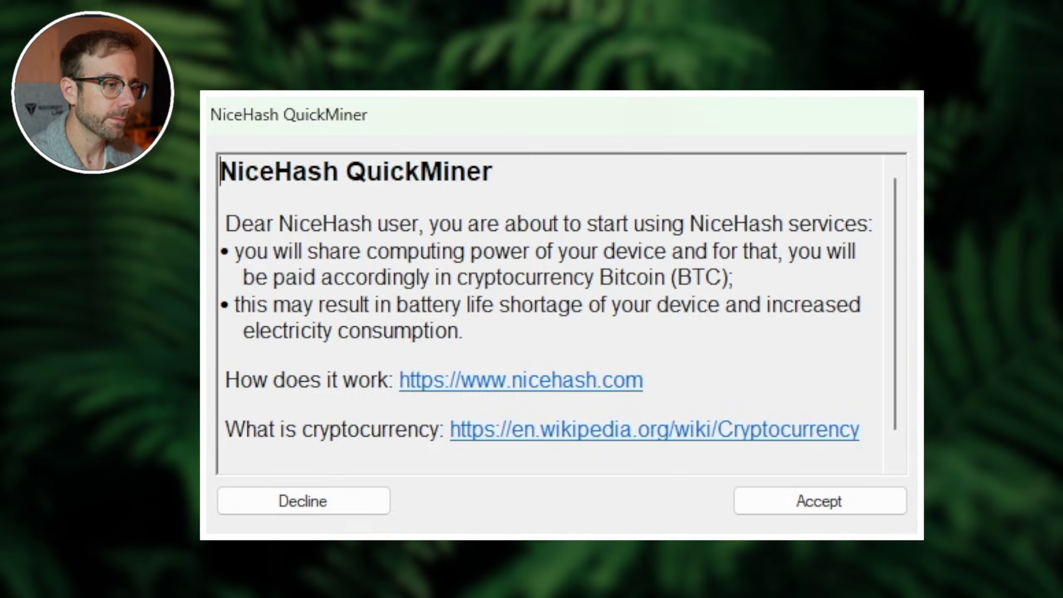
left_click(812, 502)
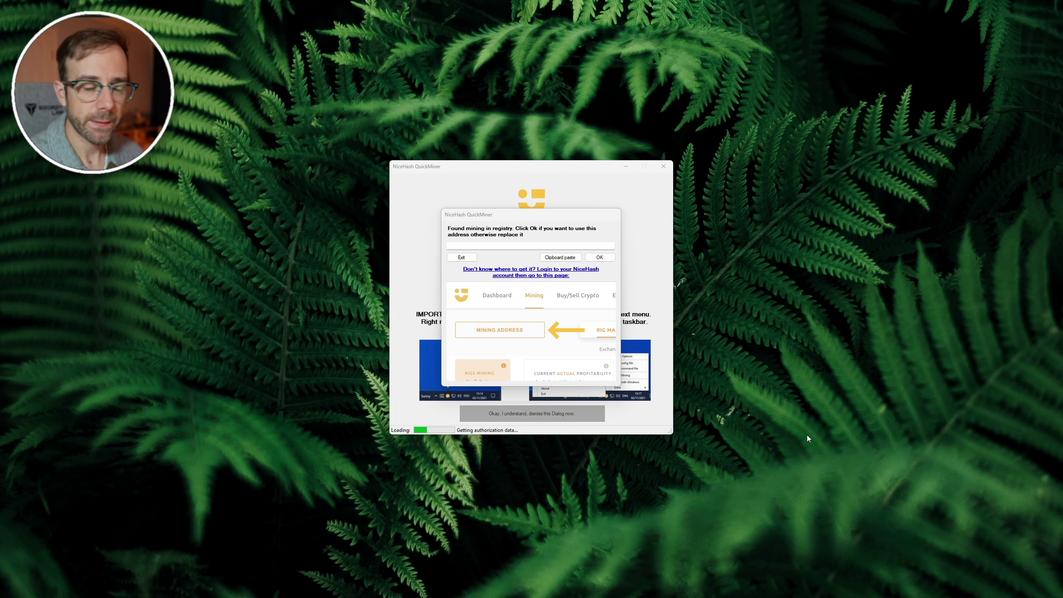
- Copy the account's mining address from the NiceHash website and paste it into QuickMiner's prompt
left_click(579, 588)
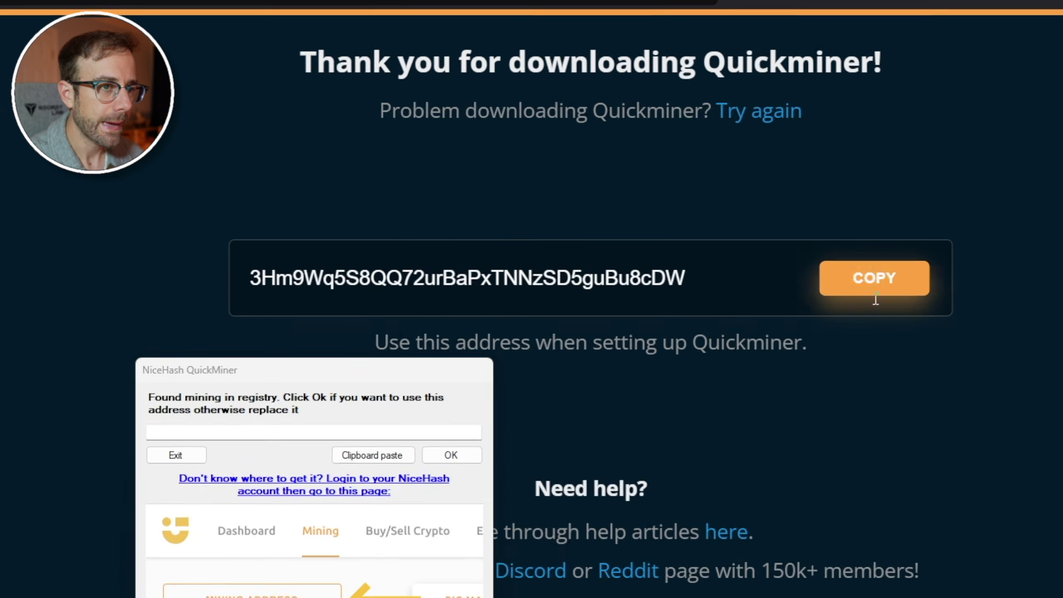
left_click(876, 294)
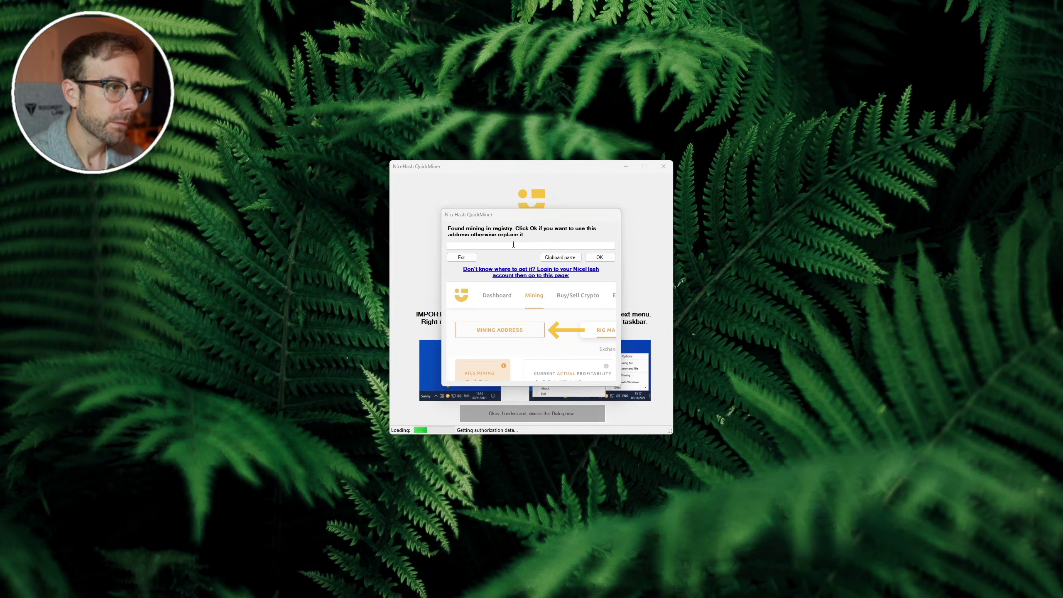
key("ctrl+v")
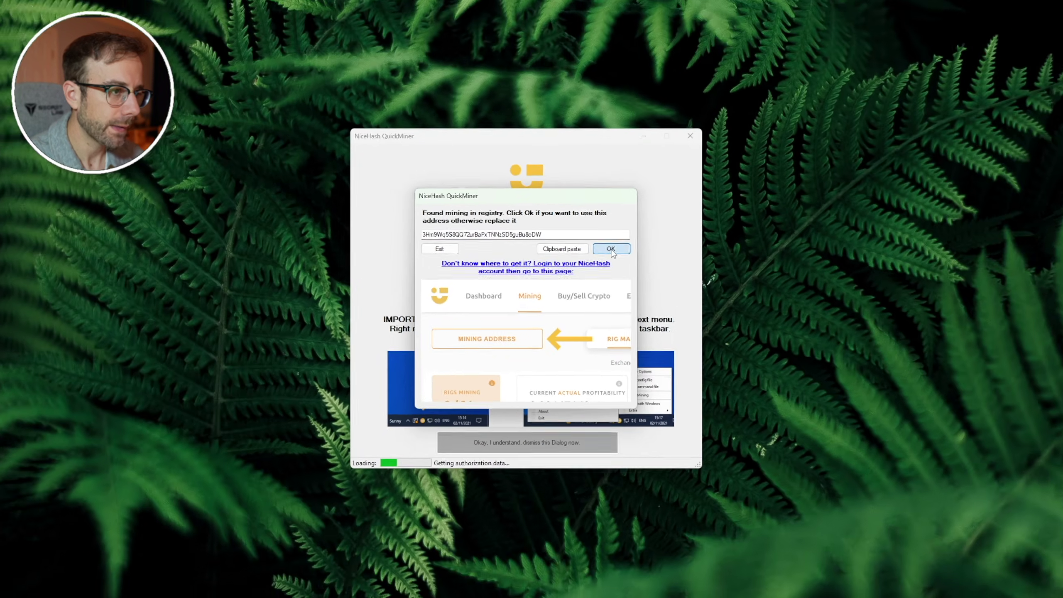
left_click(647, 222)
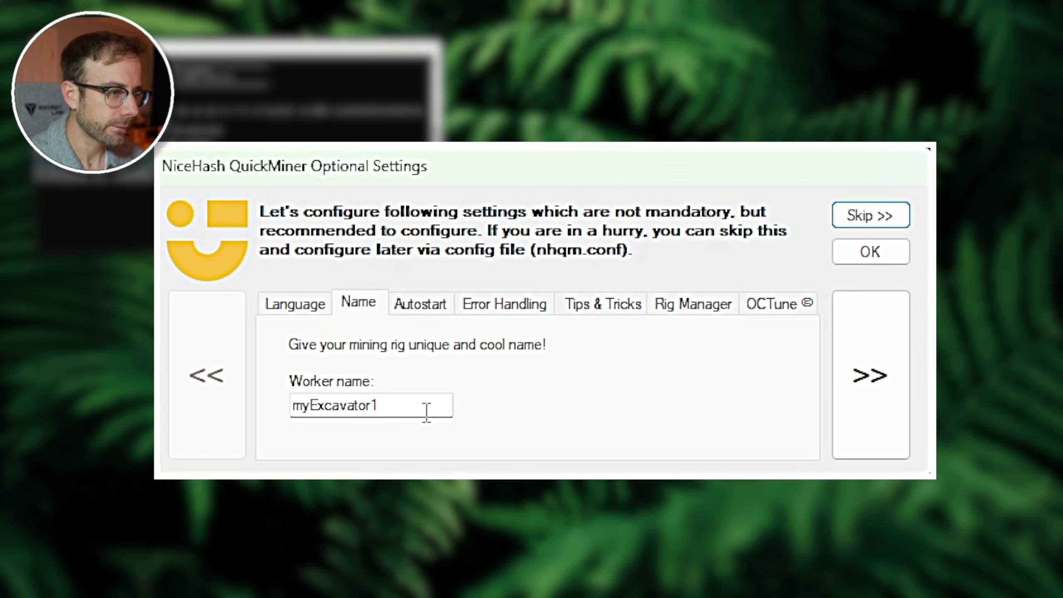
- Select the default worker name myExcavator1 and start replacing it, typing 'M'
left_click(409, 410)
double_click(408, 411)
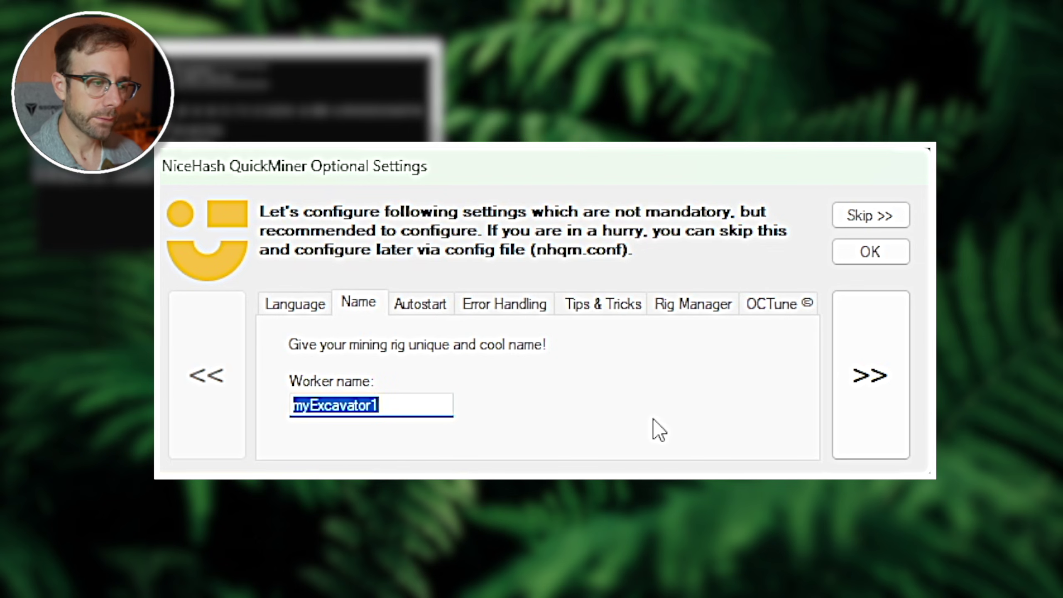
type("MainPC")
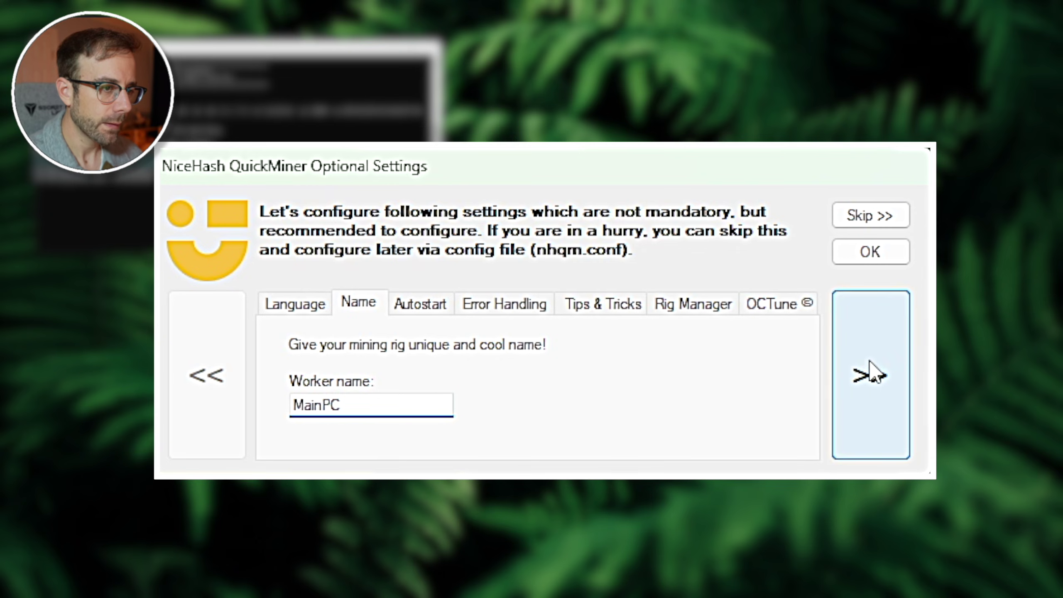
- Enable 'Autostart with Windows' and 'Start mining automatically when QuickMiner starts'
left_click(873, 374)
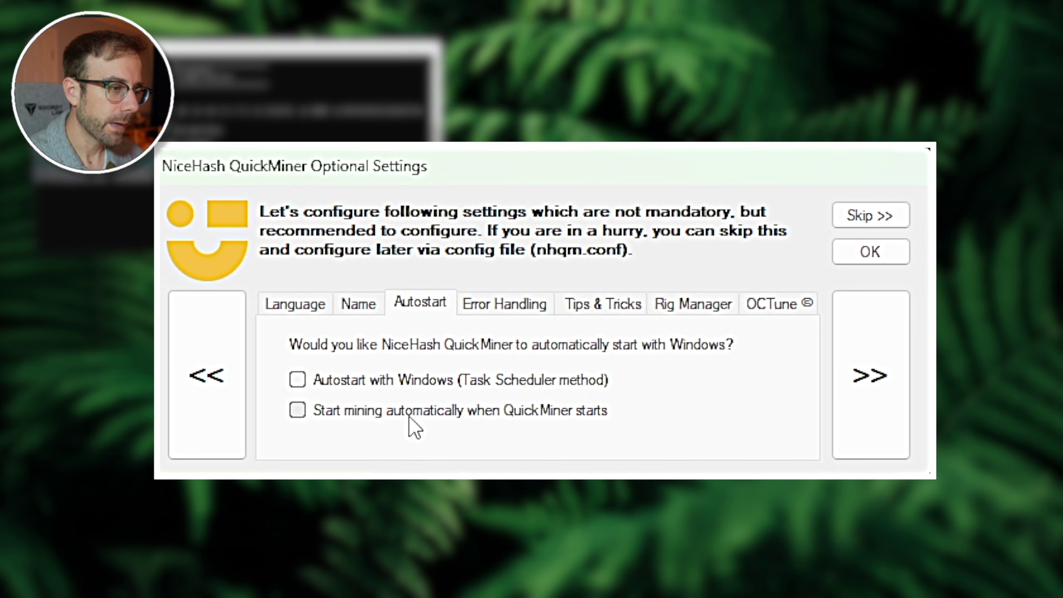
left_click(399, 382)
left_click(399, 412)
- Keep Restart Excavator (Default) as the error handle action
left_click(882, 385)
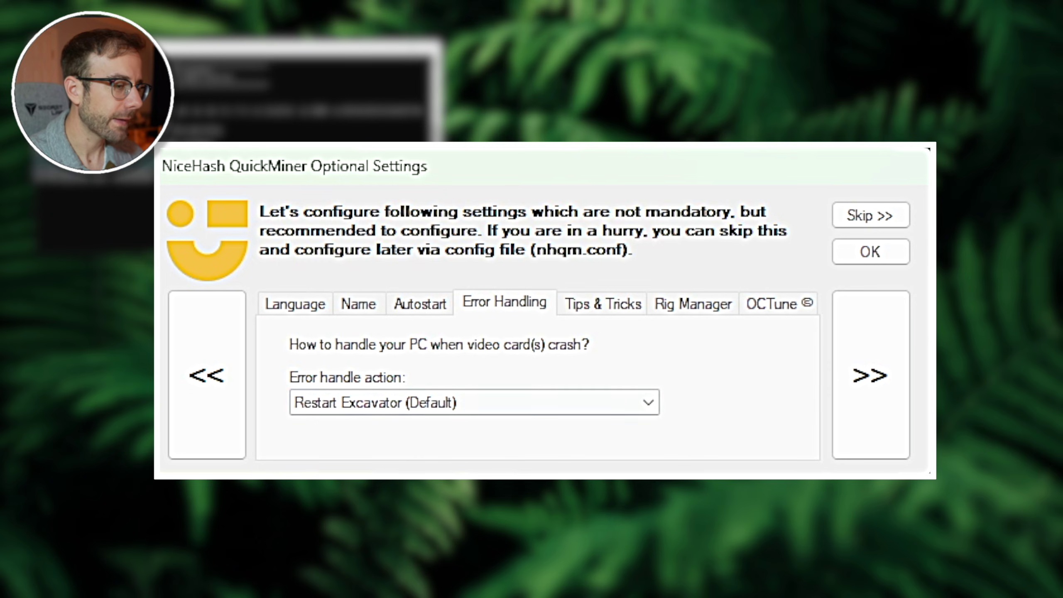
left_click(524, 408)
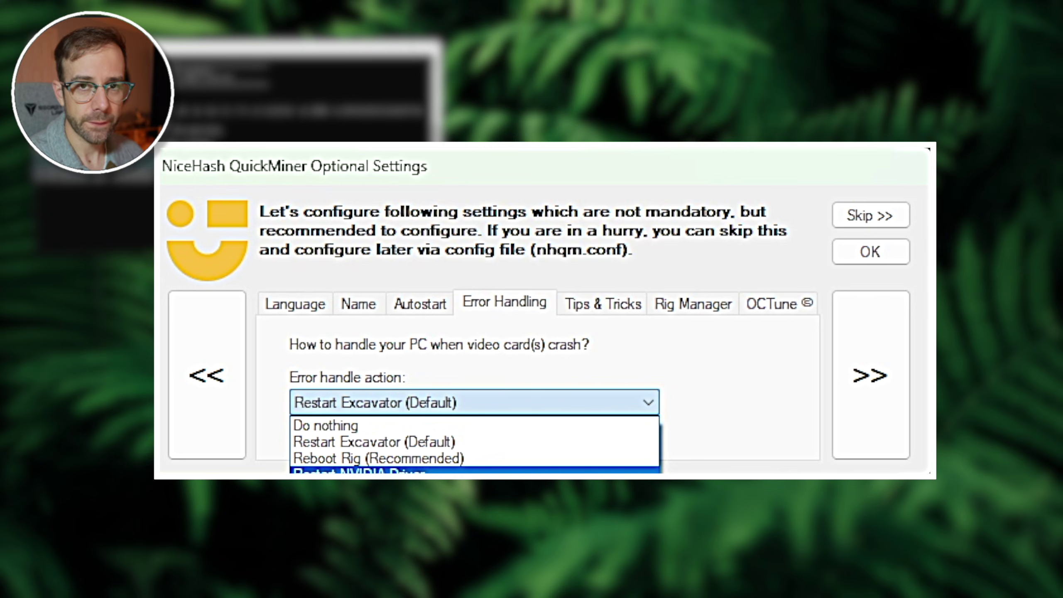
left_click(562, 443)
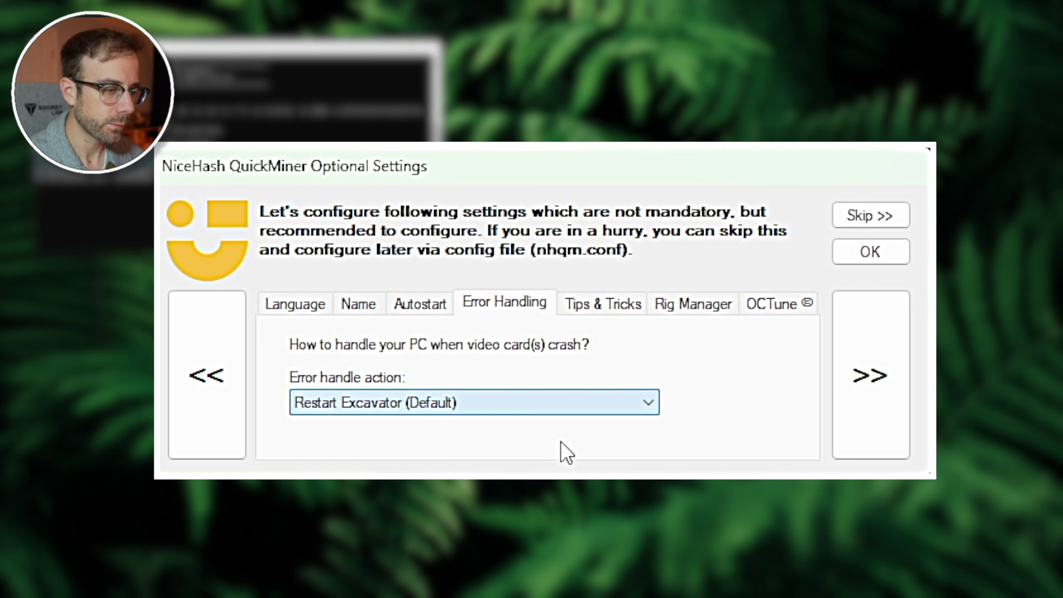
- Page through Tips & Tricks, Rig Manager and OCTune, then close Optional Settings
left_click(865, 387)
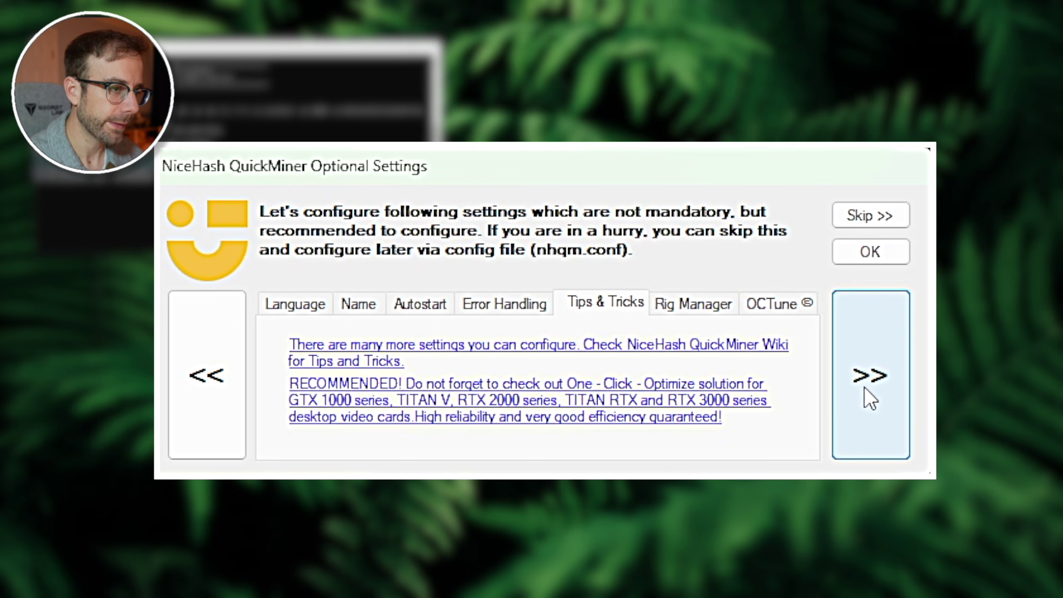
left_click(863, 388)
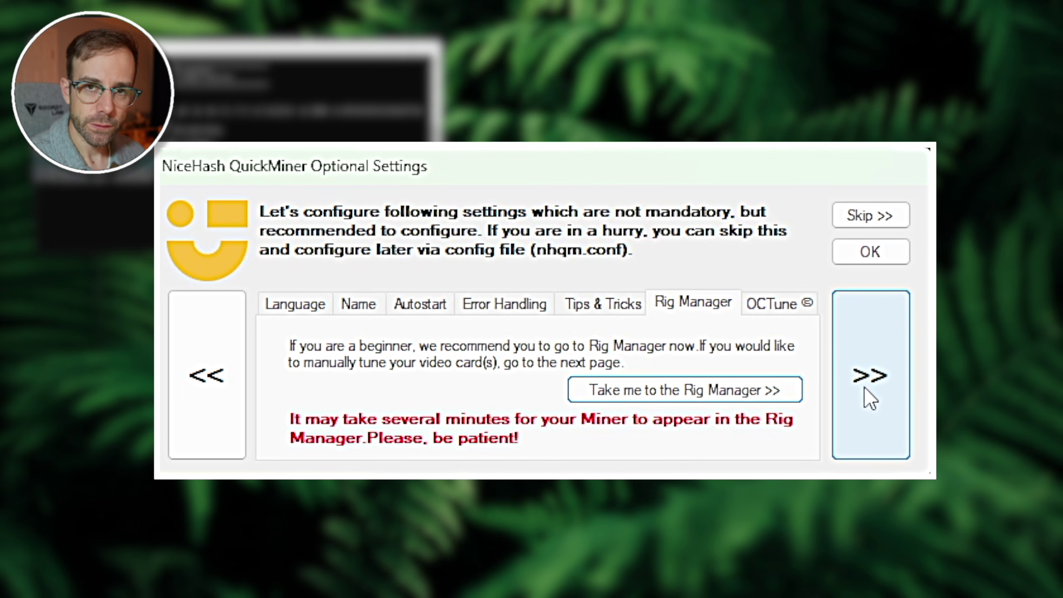
left_click(864, 388)
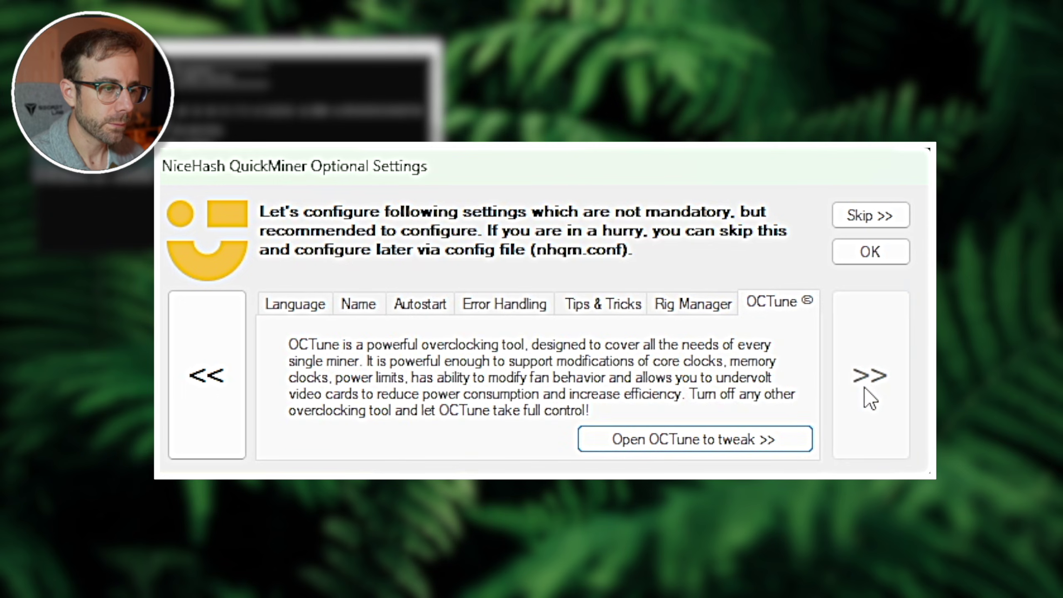
left_click(870, 253)
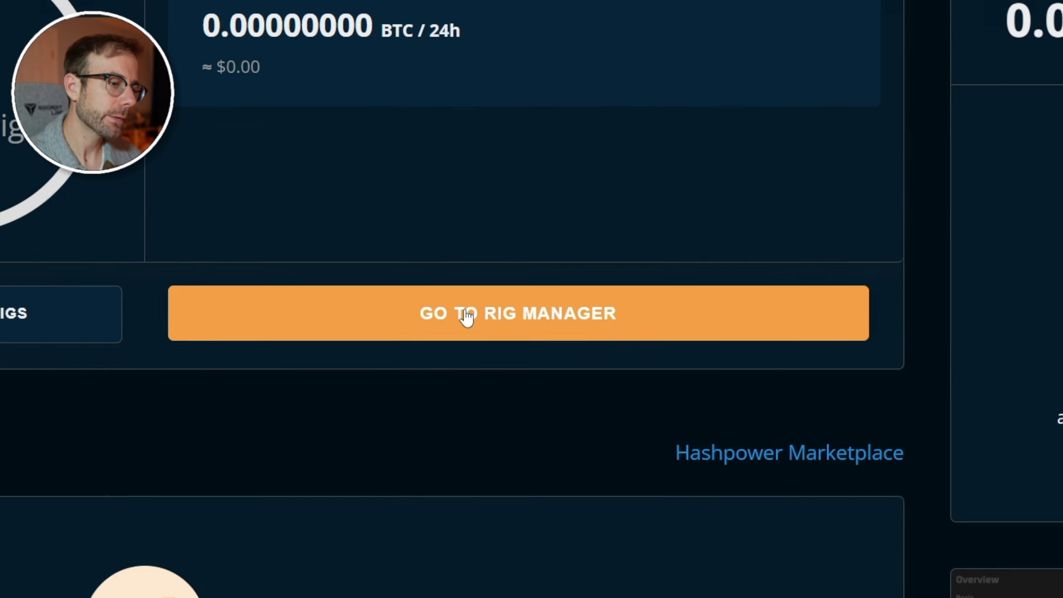
- Open the Rig Manager from the NiceHash dashboard to view rig MainPC mining
left_click(561, 342)
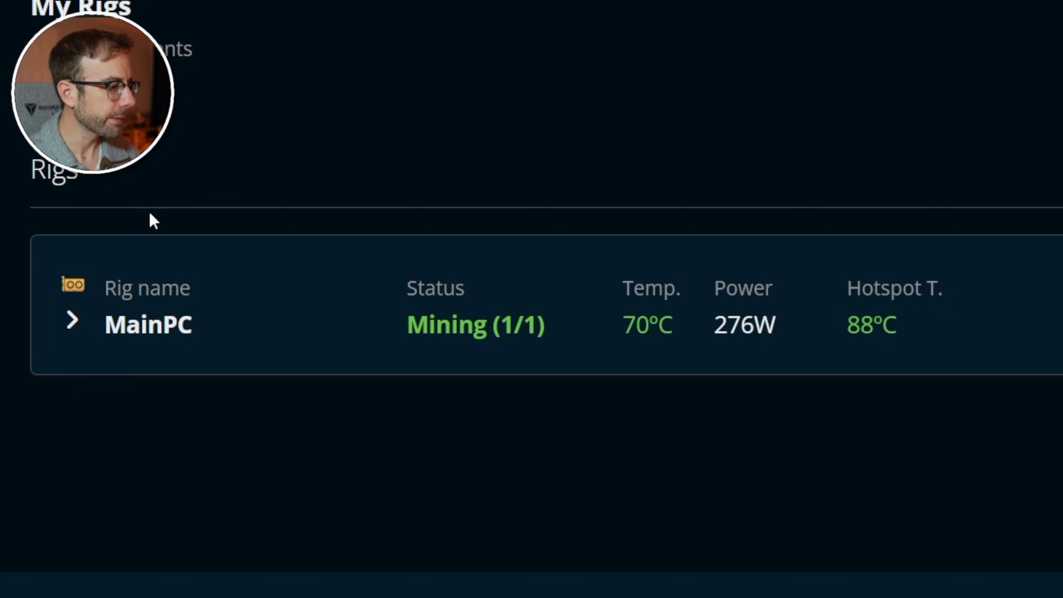
- Expand the MainPC rig entry to reveal its device rows
left_click(72, 323)
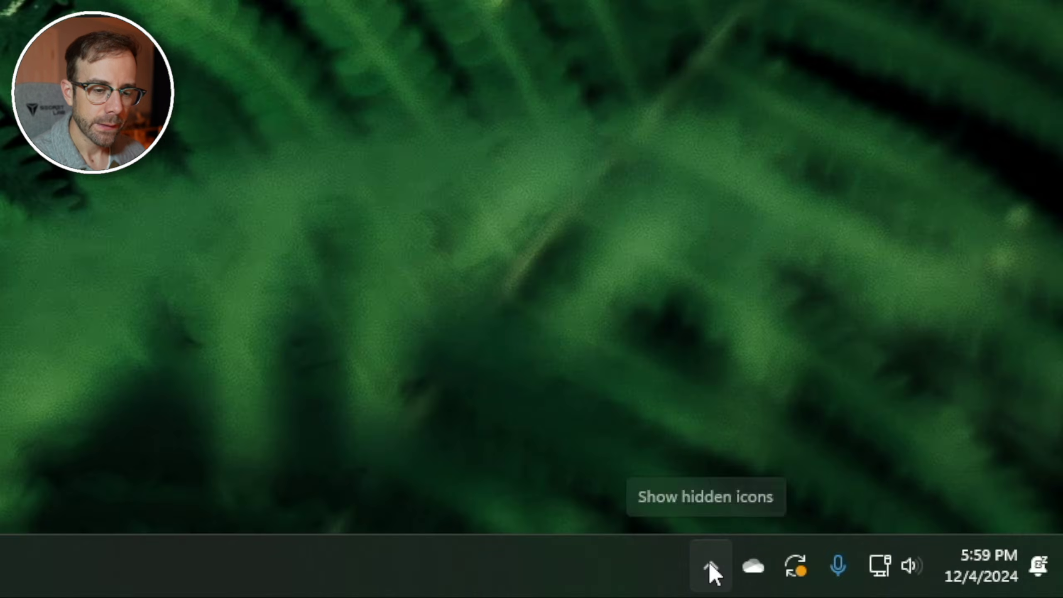
- Launch the OCTune dashboard from QuickMiner's icon in the hidden tray area
left_click(828, 575)
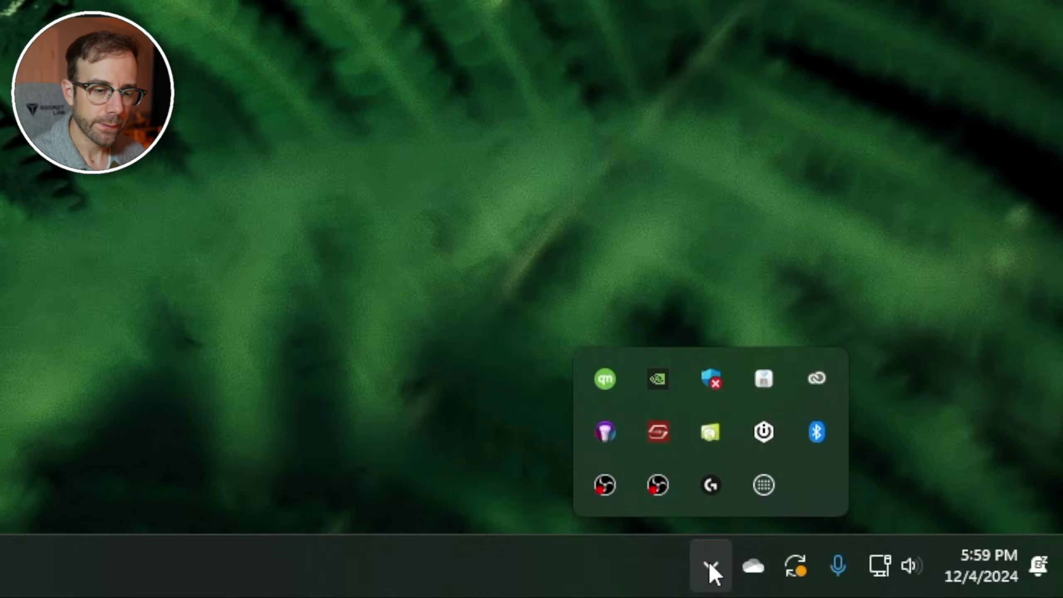
right_click(605, 382)
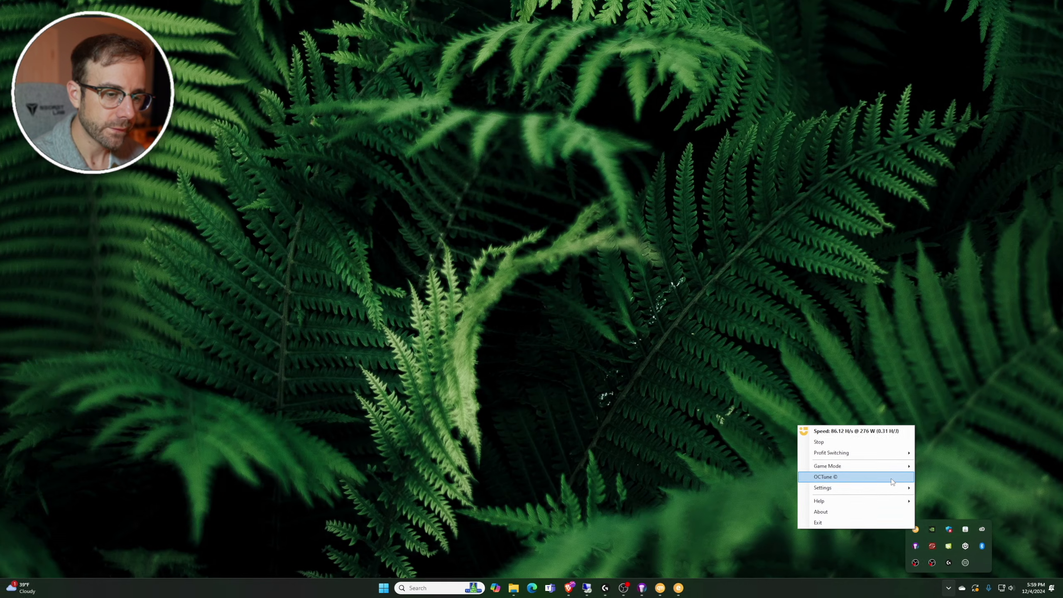
left_click(831, 435)
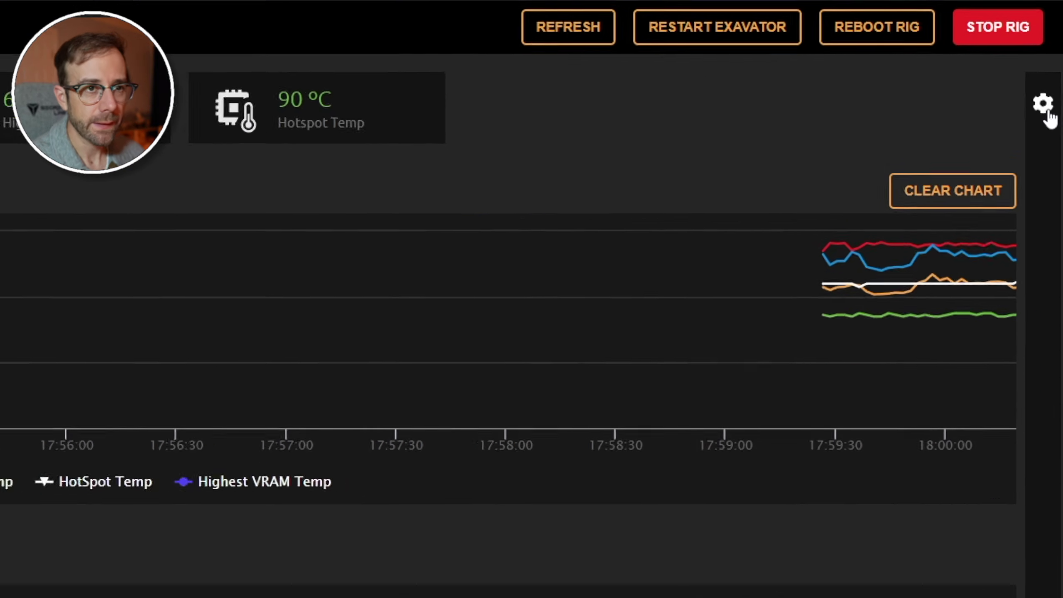
- Open OCTune Preferences and expand General Options, Profiles and Overclocking, scrolling down to Fan
left_click(1043, 86)
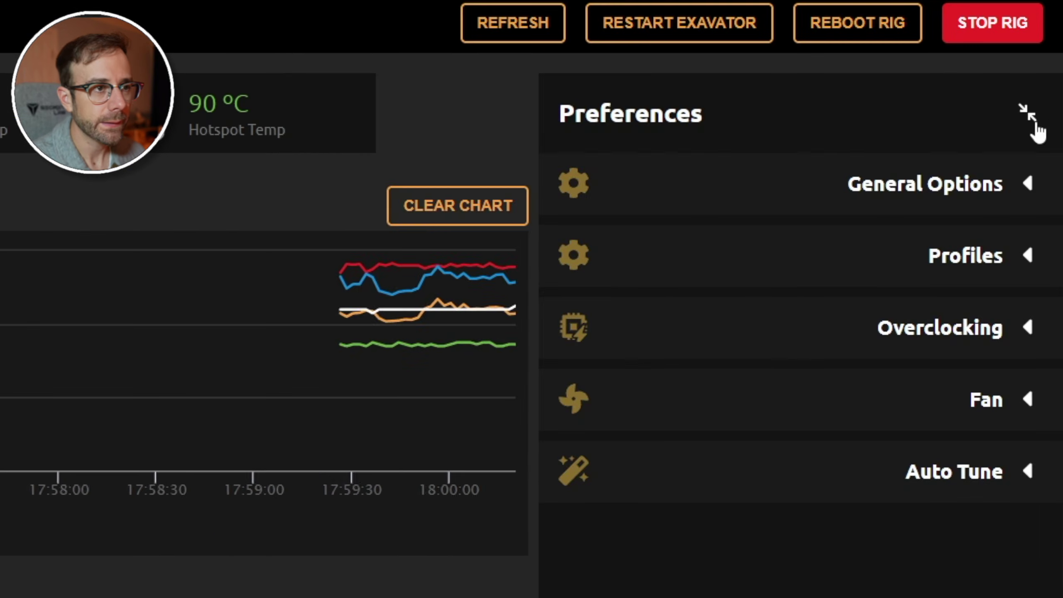
left_click(914, 185)
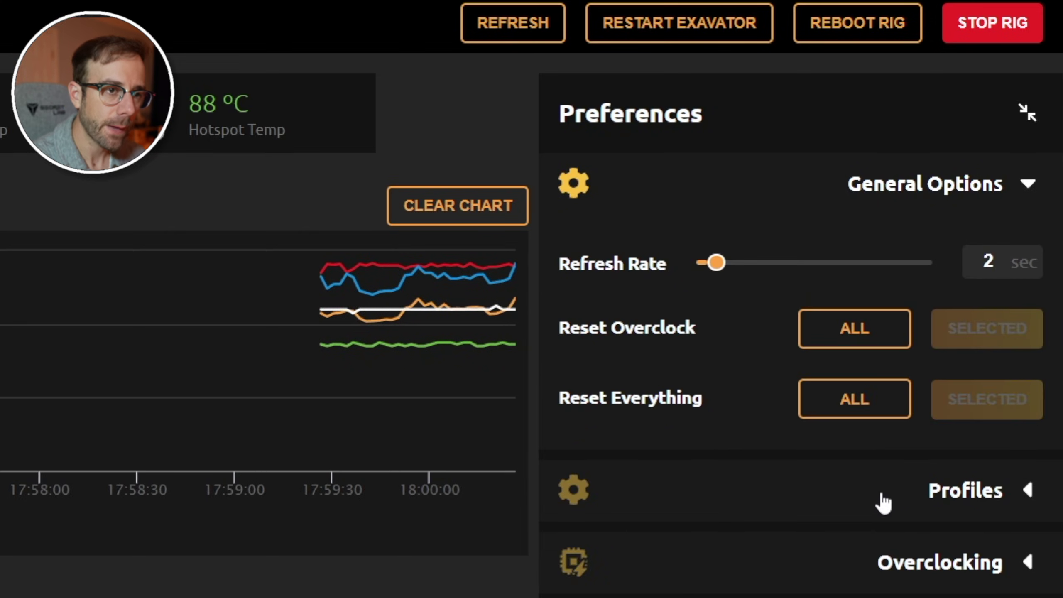
left_click(968, 504)
scroll(816, 482, "down", 5)
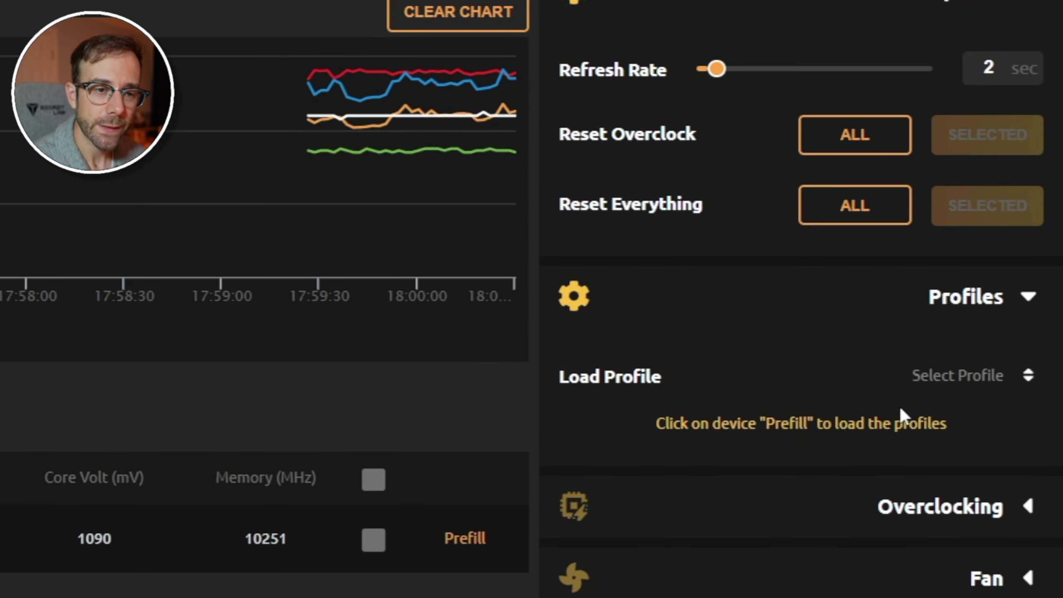
left_click(968, 507)
scroll(584, 419, "down", 7)
scroll(643, 299, "down", 5)
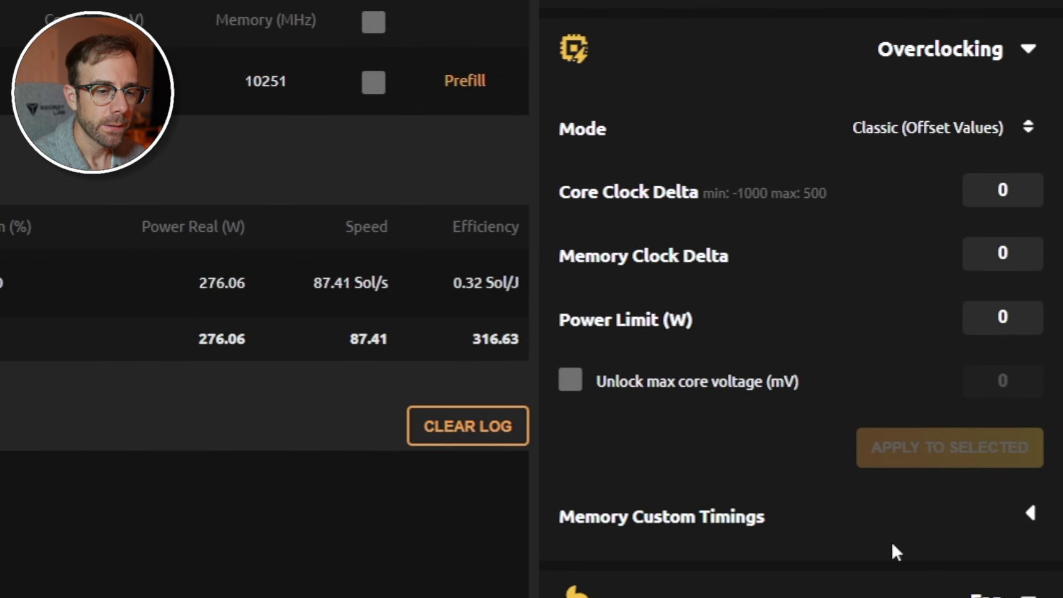
scroll(840, 496, "down", 11)
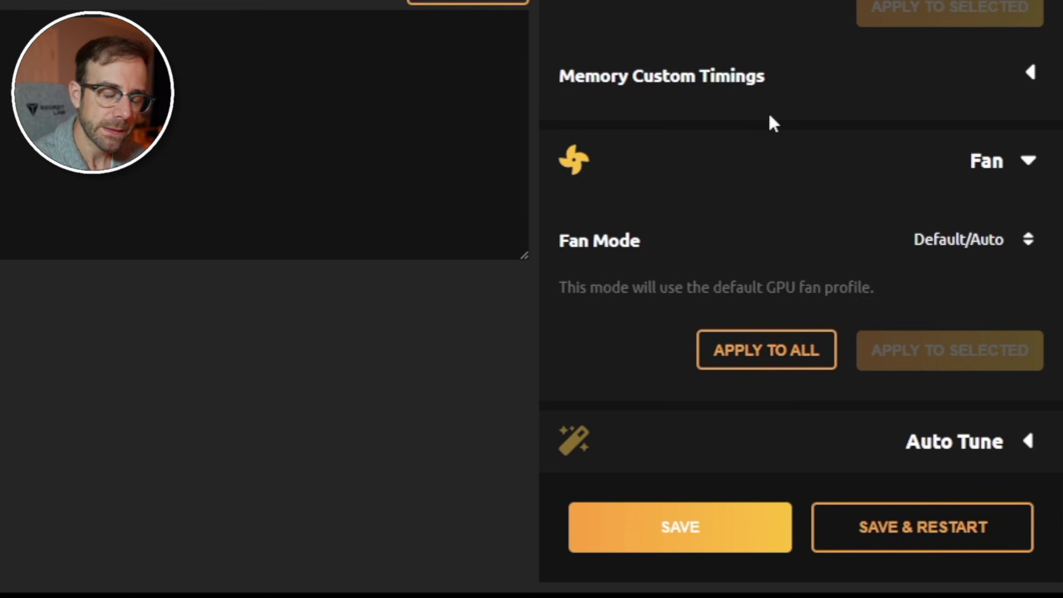
- Expand Auto Tune to show core clock limits 480 to 1605 and Tune for Efficiency
left_click(970, 440)
scroll(768, 190, "down", 11)
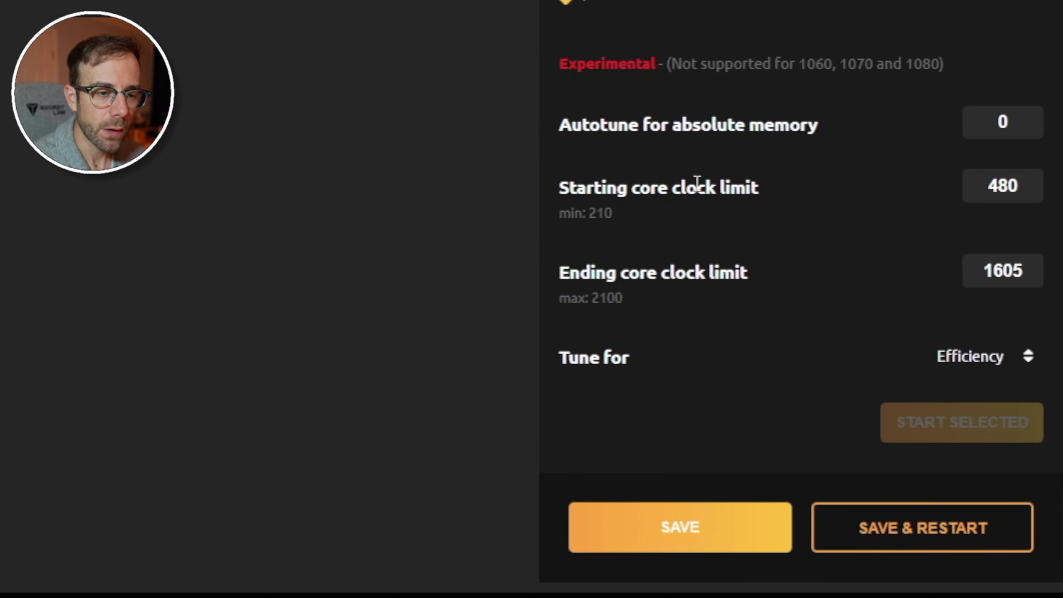